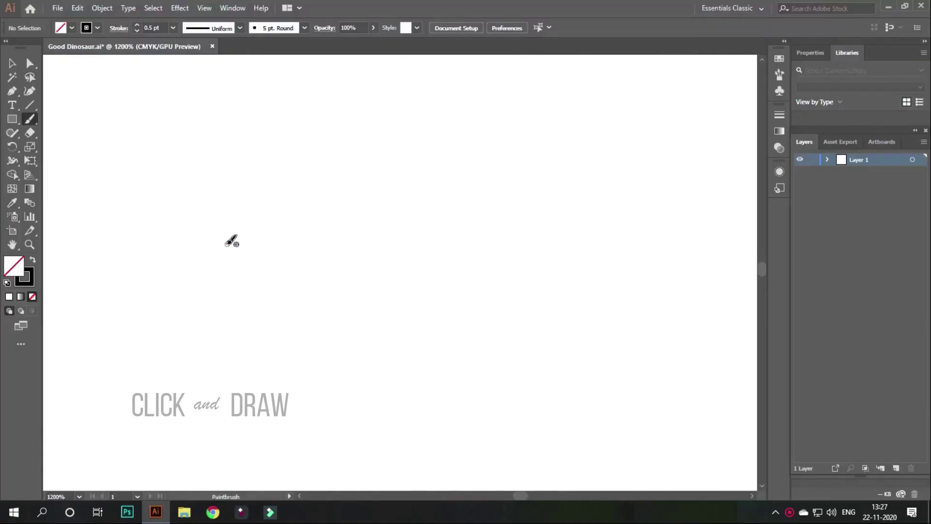
- Paint the wide grinning mouth with a hanging tongue
mouse_move(226, 244)
mouse_down()
mouse_move(370, 263)
mouse_move(572, 216)
mouse_move(248, 319)
mouse_move(387, 381)
mouse_move(422, 383)
mouse_up()
mouse_move(400, 352)
mouse_down()
mouse_move(453, 432)
mouse_move(568, 430)
mouse_move(536, 327)
mouse_move(488, 332)
mouse_up()
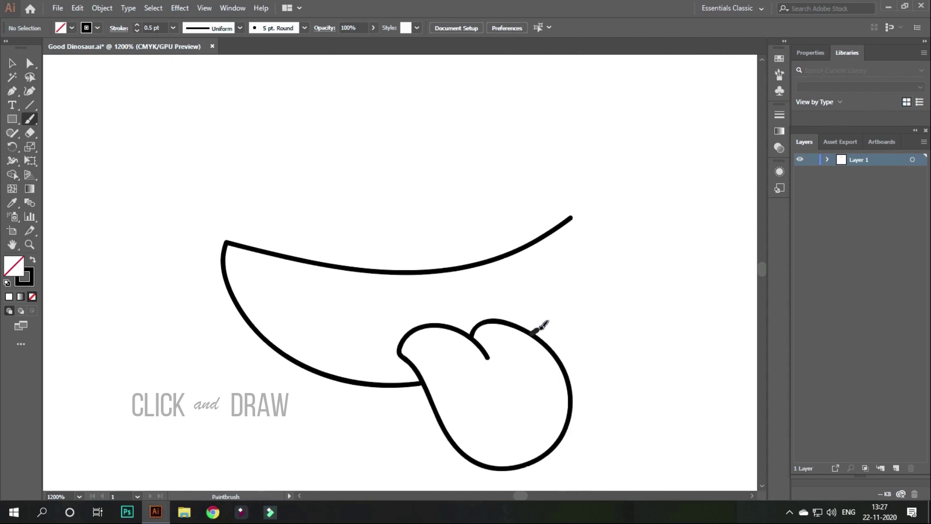
drag(587, 224, 575, 216)
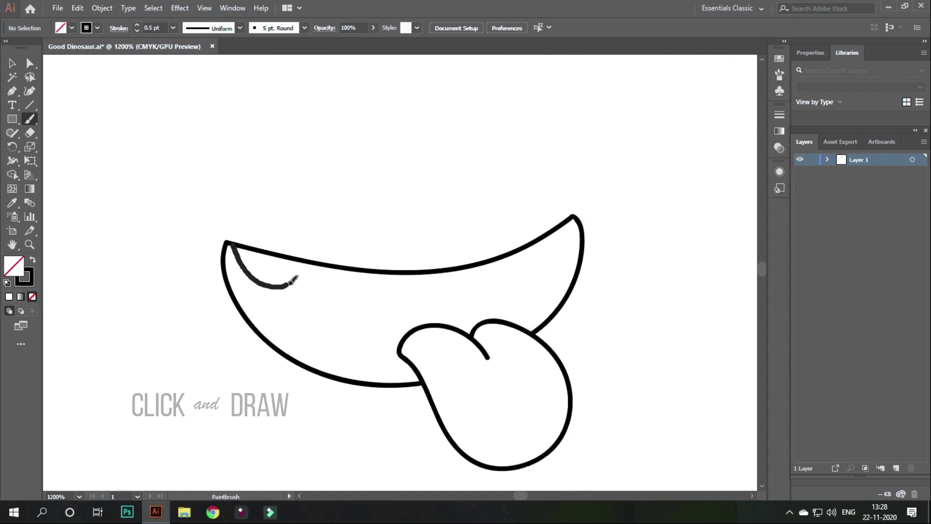
- Add scalloped upper teeth across the mouth and lower teeth along the bottom lip
drag(272, 253, 335, 299)
mouse_move(326, 285)
mouse_down()
mouse_move(370, 307)
mouse_move(408, 303)
mouse_up()
mouse_move(401, 294)
mouse_down()
mouse_move(485, 262)
mouse_move(514, 275)
mouse_move(517, 262)
mouse_up()
mouse_move(513, 275)
mouse_down()
mouse_move(549, 257)
mouse_move(550, 245)
mouse_up()
drag(550, 253, 575, 243)
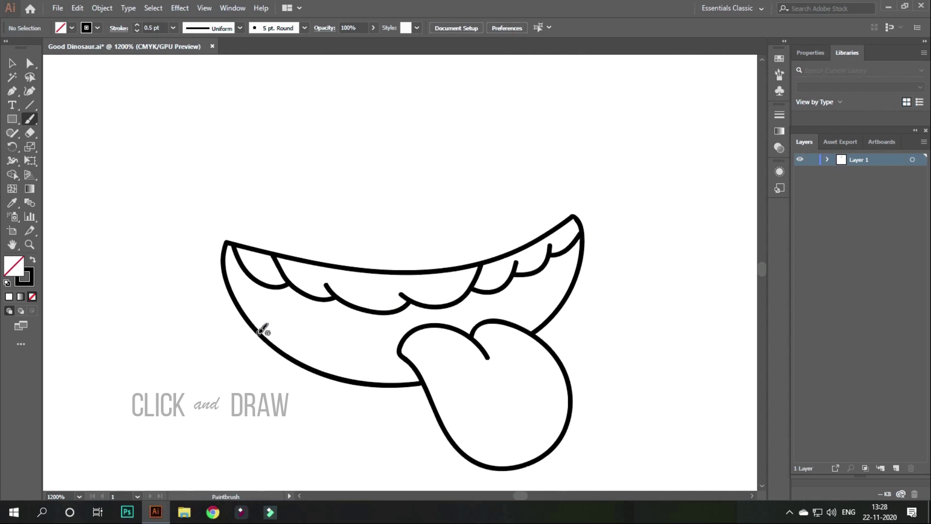
drag(323, 358, 368, 381)
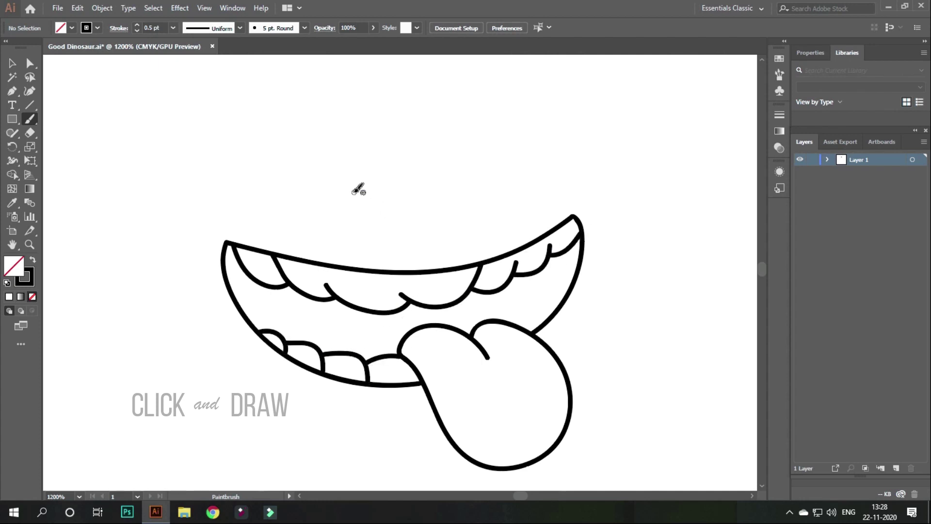
- Draw both eyes with solid black pupils above the mouth
mouse_move(344, 169)
mouse_down()
mouse_move(252, 187)
mouse_move(314, 99)
mouse_up()
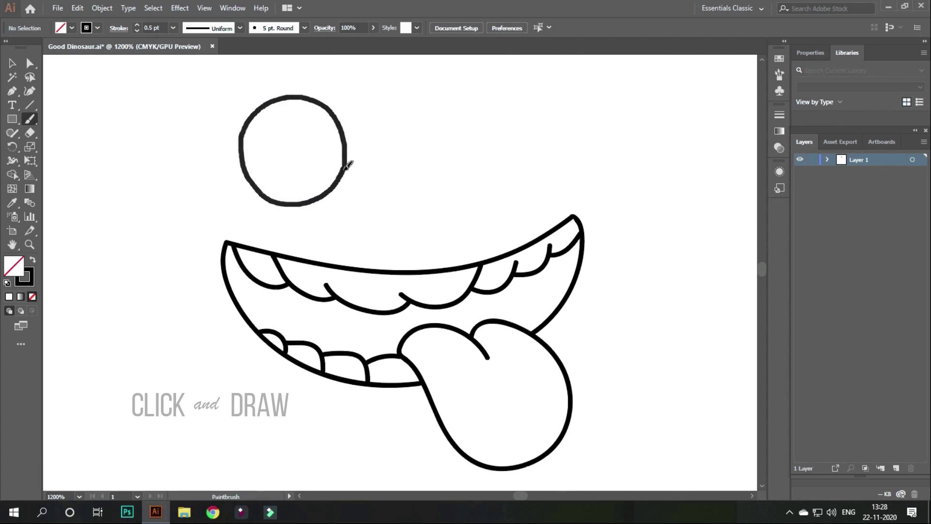
drag(347, 165, 346, 166)
mouse_move(344, 167)
mouse_down()
mouse_move(312, 135)
mouse_move(300, 201)
mouse_up()
mouse_move(433, 150)
mouse_down()
mouse_move(430, 131)
mouse_move(535, 113)
mouse_move(454, 191)
mouse_up()
mouse_move(434, 147)
mouse_down()
mouse_move(504, 177)
mouse_move(492, 190)
mouse_up()
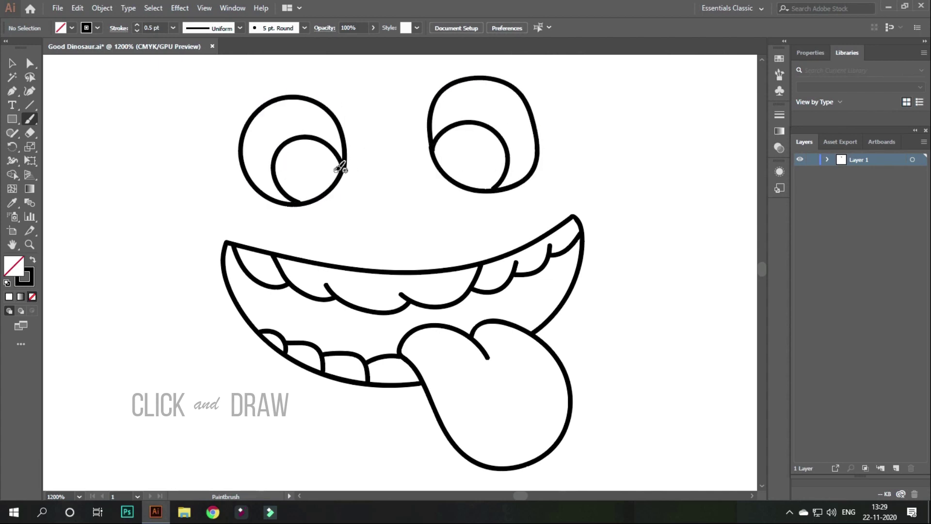
drag(299, 167, 311, 176)
drag(467, 152, 477, 162)
- Draw the nose with nostrils, the left cheek contour and the right jaw curve
drag(341, 190, 342, 229)
drag(353, 211, 407, 198)
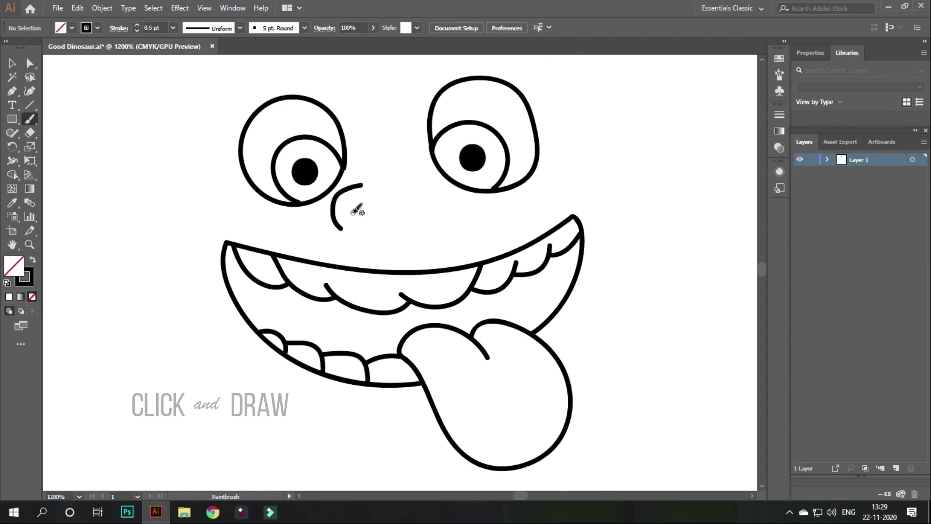
mouse_move(371, 238)
mouse_down()
mouse_move(361, 225)
mouse_move(410, 223)
mouse_up()
drag(154, 223, 439, 420)
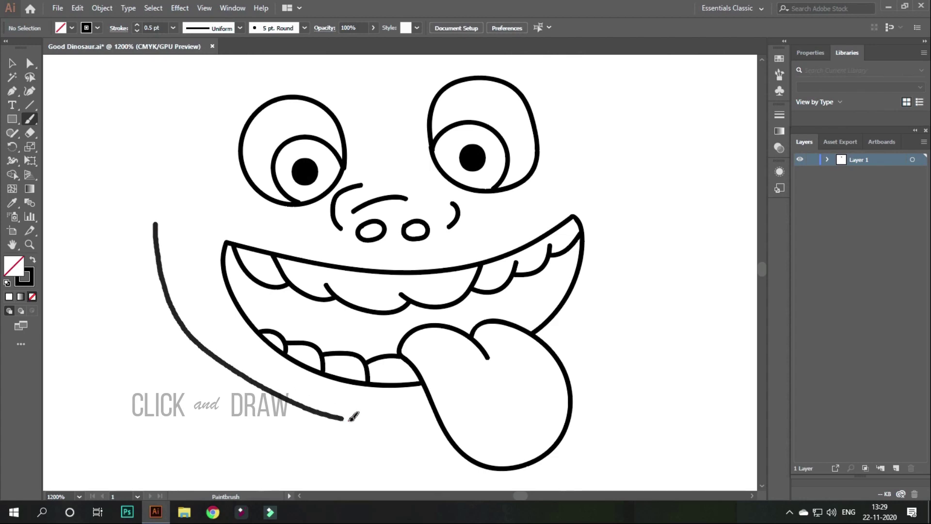
drag(566, 370, 661, 249)
- Paint hair locks on the left, across the forehead and falling down the right side
key(ctrl+minus)
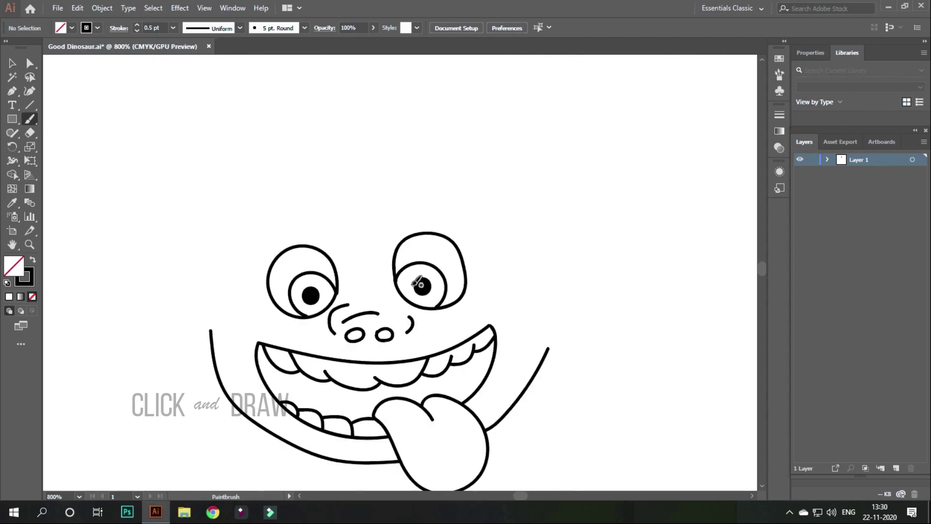
mouse_move(190, 171)
mouse_down()
mouse_move(199, 270)
mouse_move(218, 312)
mouse_move(231, 234)
mouse_up()
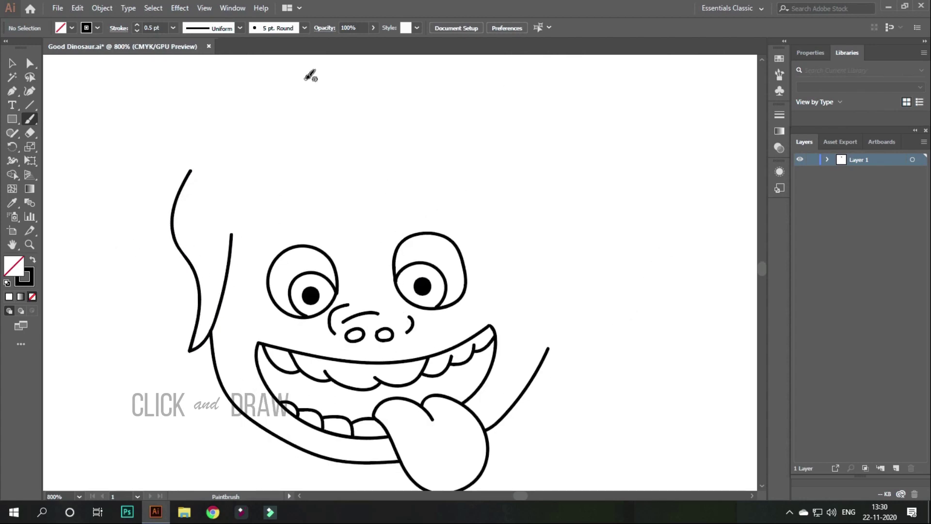
drag(258, 195, 290, 125)
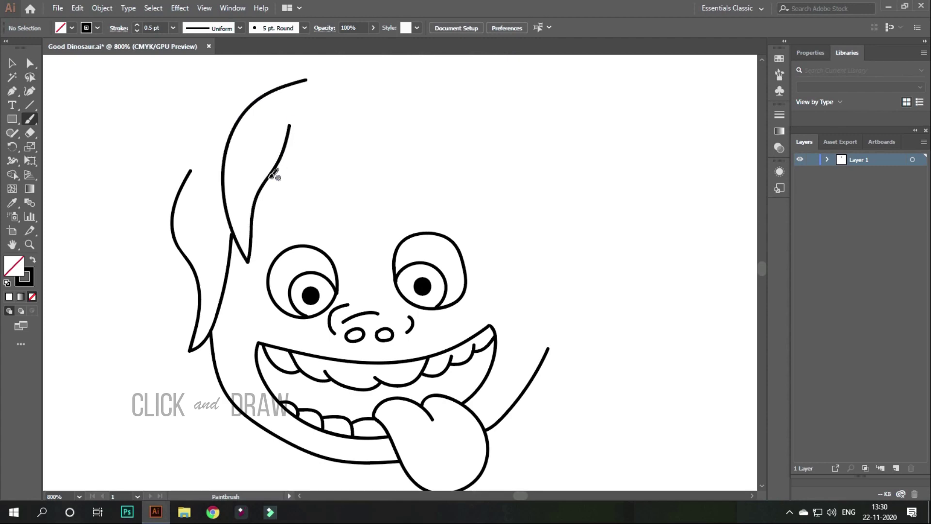
mouse_move(292, 184)
mouse_down()
mouse_move(374, 121)
mouse_move(408, 115)
mouse_up()
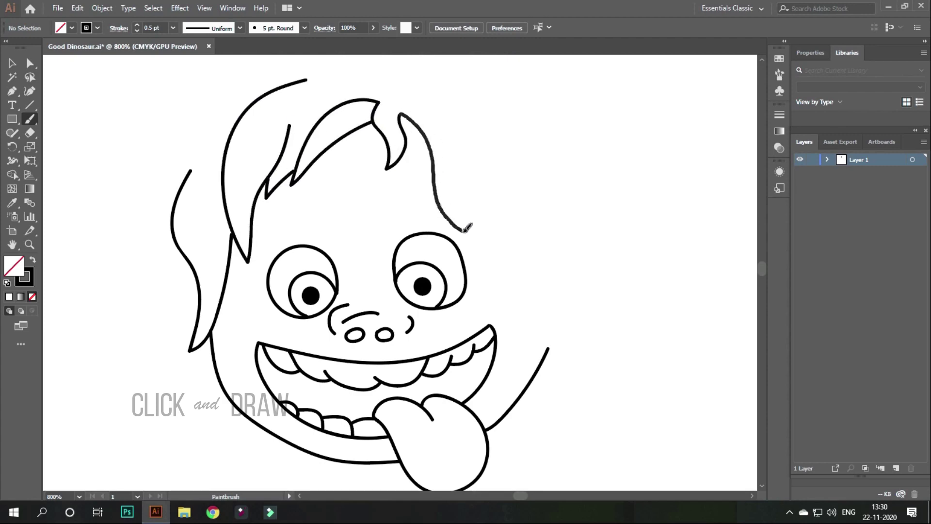
drag(465, 230, 466, 231)
drag(418, 82, 464, 232)
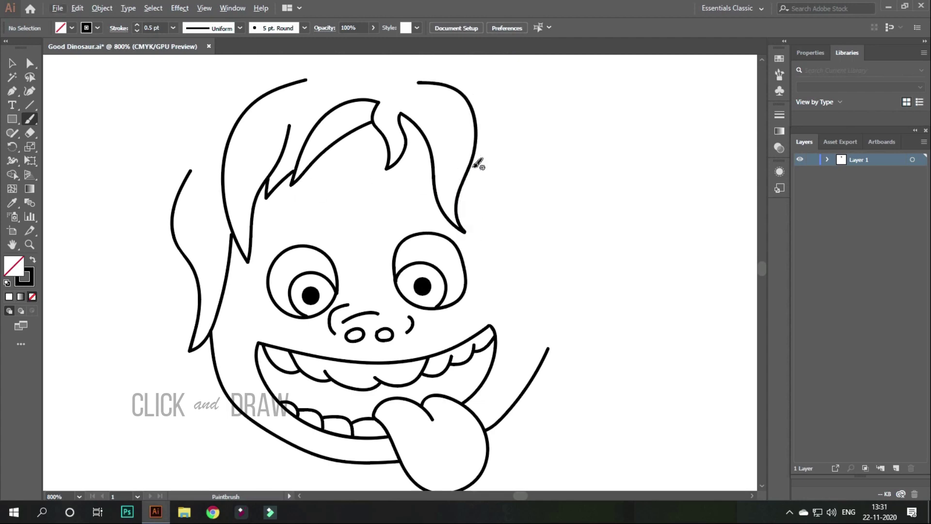
drag(474, 166, 608, 264)
drag(480, 66, 608, 264)
- Add inner right-side strands, the right face edge and jagged lower-right jaw hair
drag(574, 156, 572, 160)
drag(495, 130, 478, 144)
mouse_move(524, 164)
mouse_down()
mouse_move(558, 218)
mouse_move(604, 264)
mouse_up()
drag(551, 195, 568, 156)
mouse_move(513, 240)
mouse_down()
mouse_move(551, 345)
mouse_move(586, 355)
mouse_up()
drag(557, 258, 549, 286)
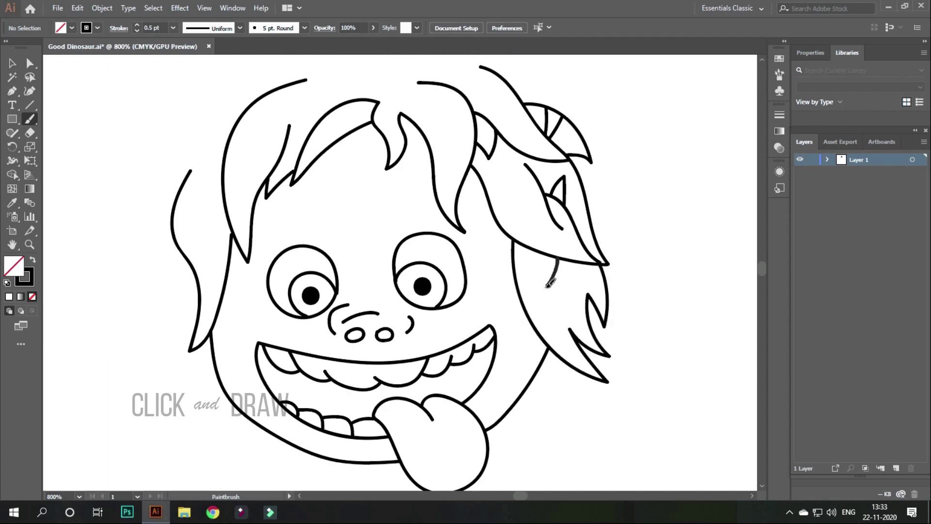
drag(493, 428, 582, 374)
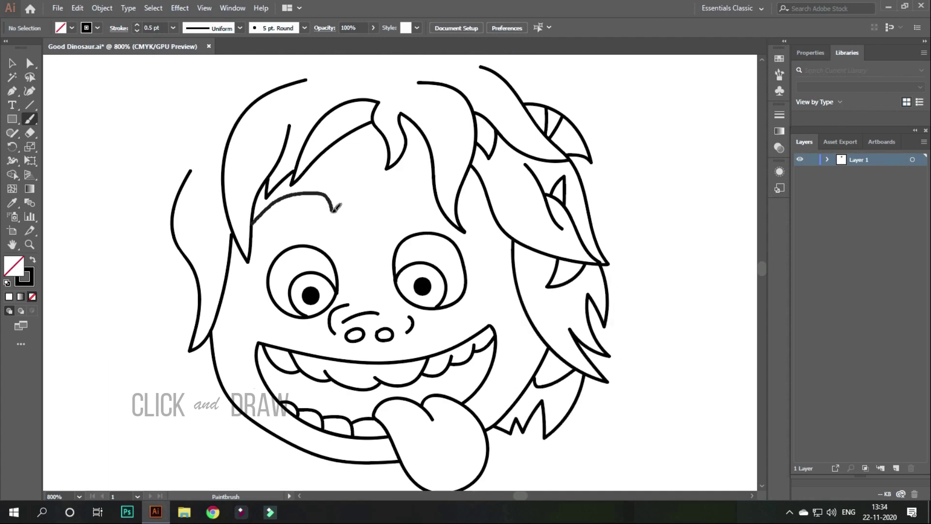
- Draw both eyebrows and shaggy left-side hair down to the lower-left jaw
drag(281, 214, 253, 233)
drag(410, 207, 438, 206)
drag(457, 207, 476, 214)
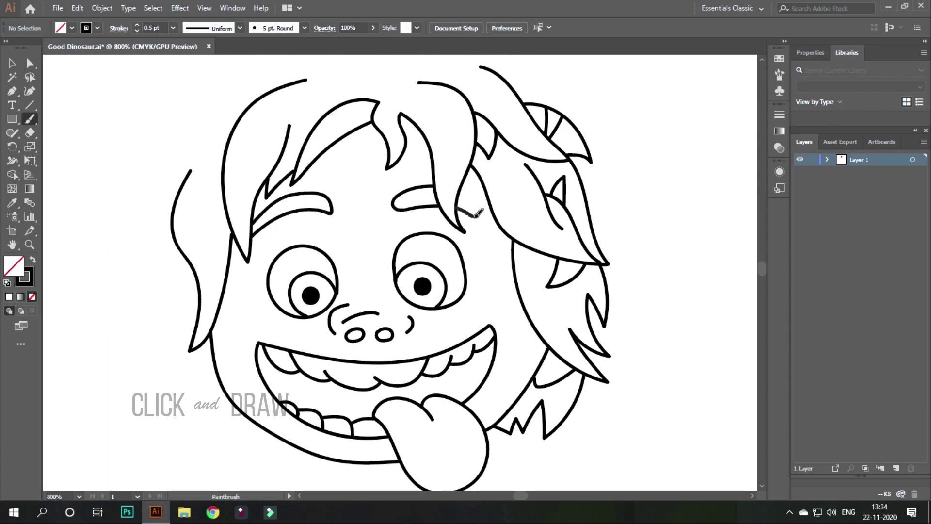
mouse_move(221, 114)
mouse_down()
mouse_move(136, 274)
mouse_move(157, 341)
mouse_move(186, 358)
mouse_move(218, 342)
mouse_up()
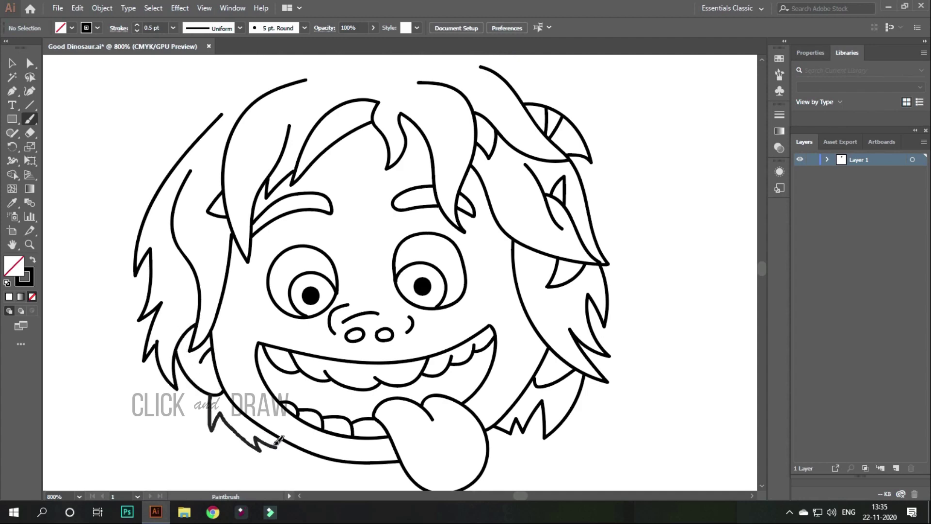
drag(279, 439, 277, 444)
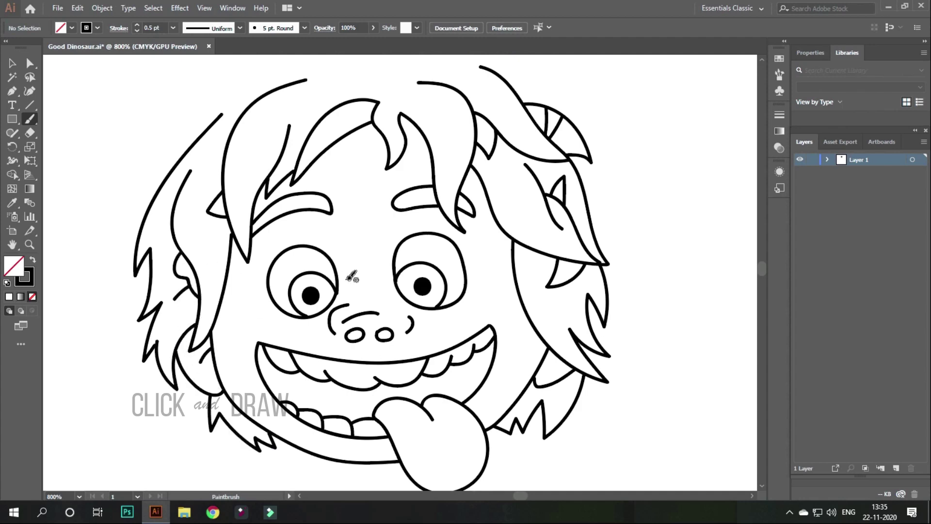
- Add spiky hair tufts across the top of the head
scroll(351, 277, up, 4)
drag(163, 274, 162, 280)
drag(195, 210, 292, 171)
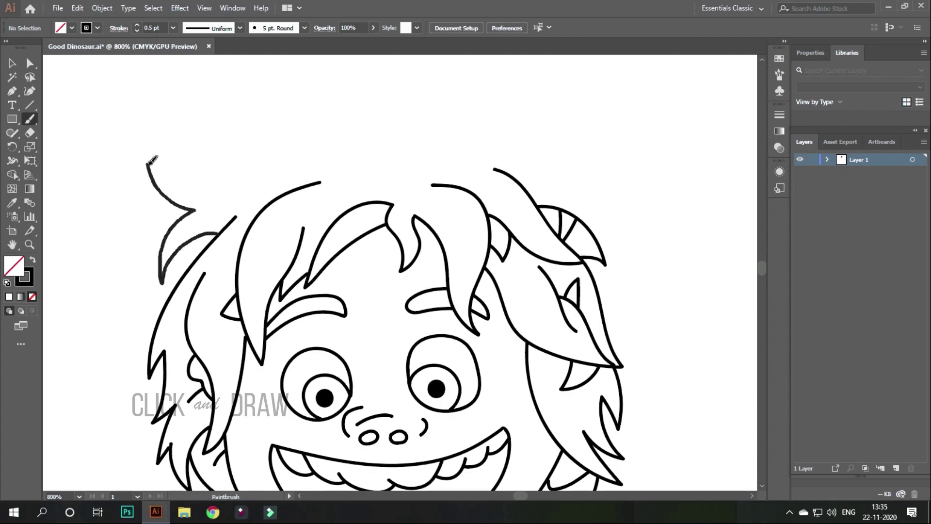
drag(246, 228, 271, 125)
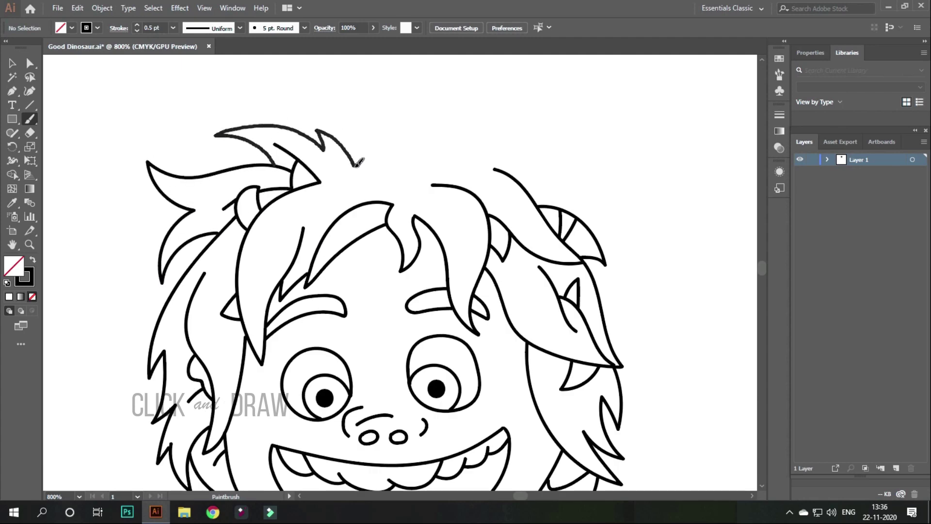
drag(356, 165, 384, 146)
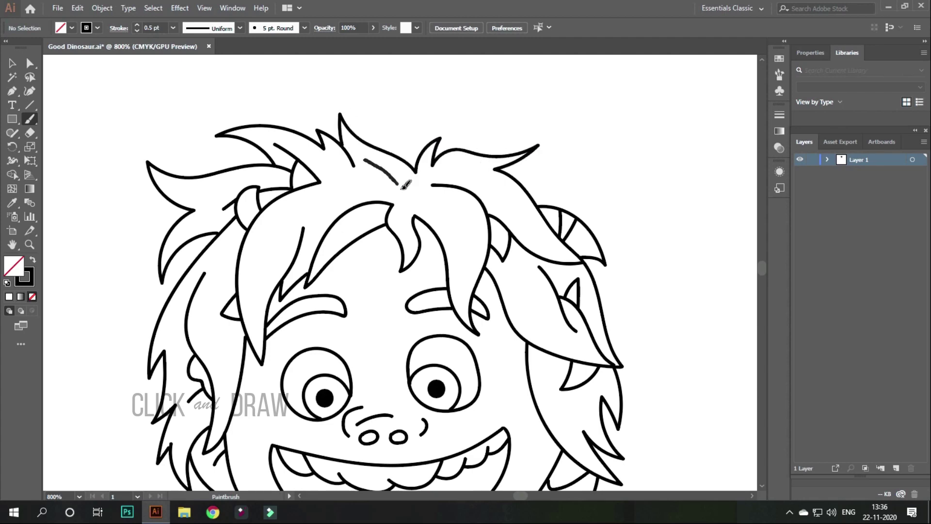
key(ctrl+minus)
key(ctrl+minus)
- Outline the body below the chin and the bent right upper leg
scroll(343, 316, down, 3)
key(ctrl+plus)
key(ctrl+plus)
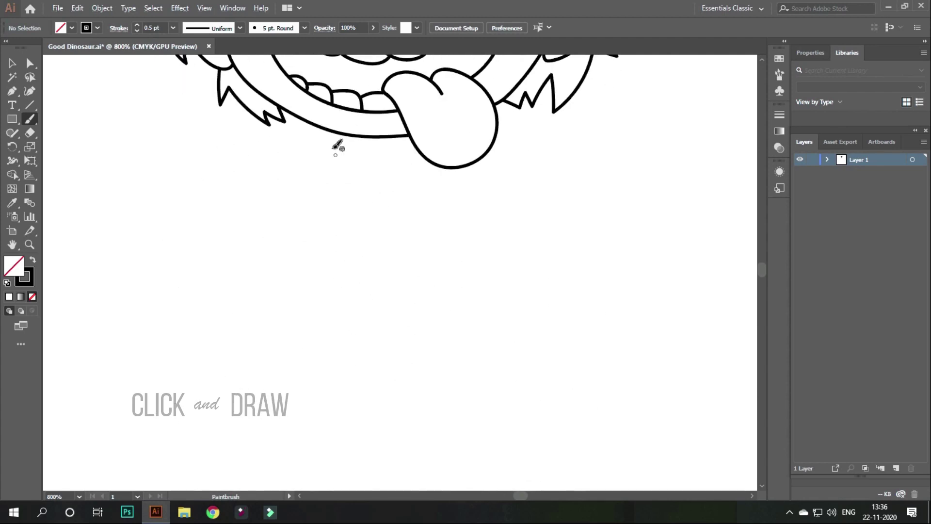
drag(310, 154, 454, 439)
drag(354, 227, 474, 382)
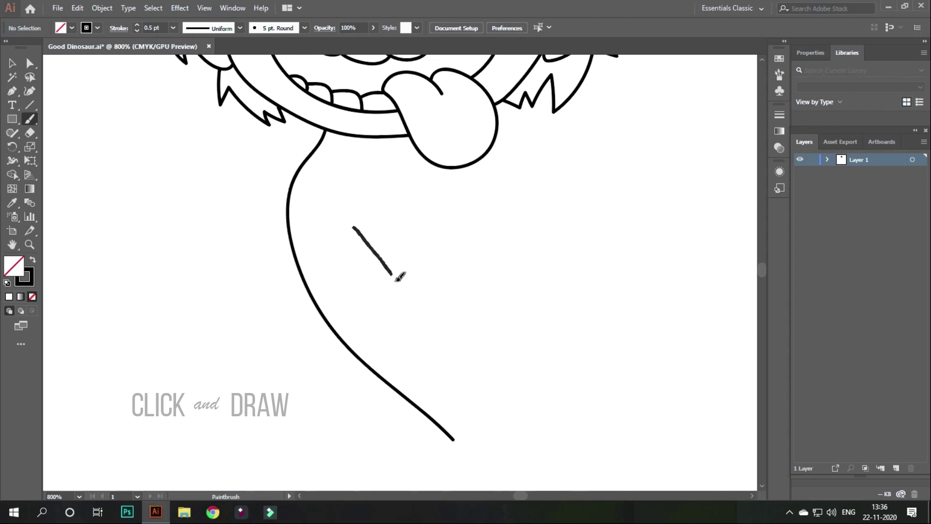
drag(482, 160, 516, 360)
drag(422, 324, 454, 215)
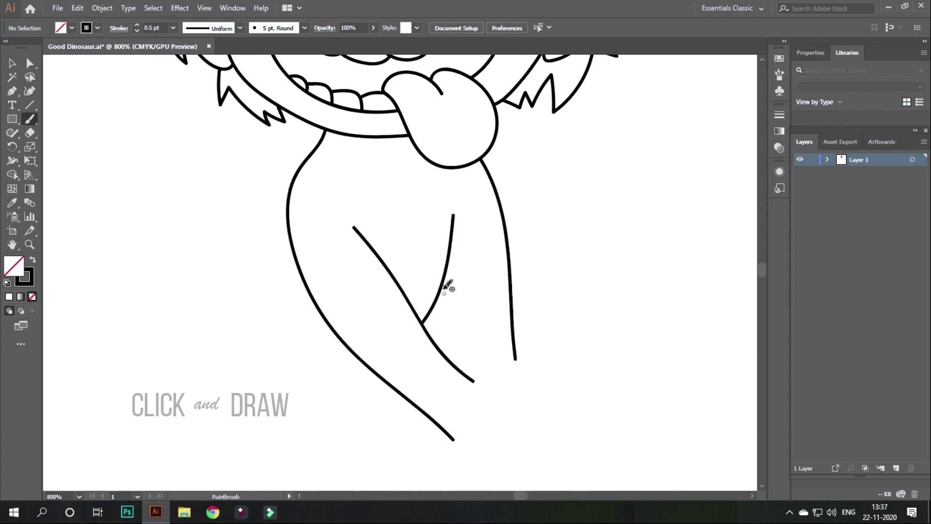
drag(443, 287, 466, 369)
drag(431, 312, 447, 356)
- Draw the right foot with its toes
key(ctrl+plus)
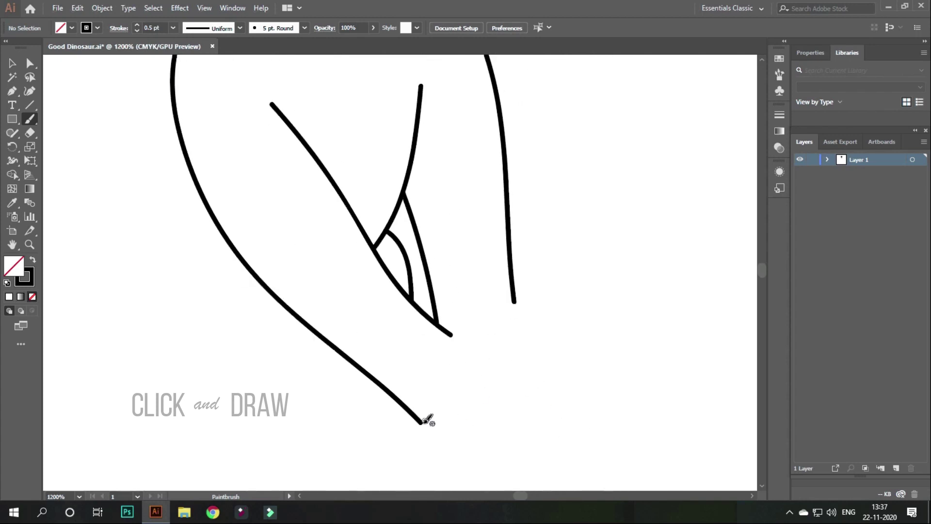
mouse_move(442, 422)
mouse_down()
mouse_move(483, 416)
mouse_move(537, 369)
mouse_up()
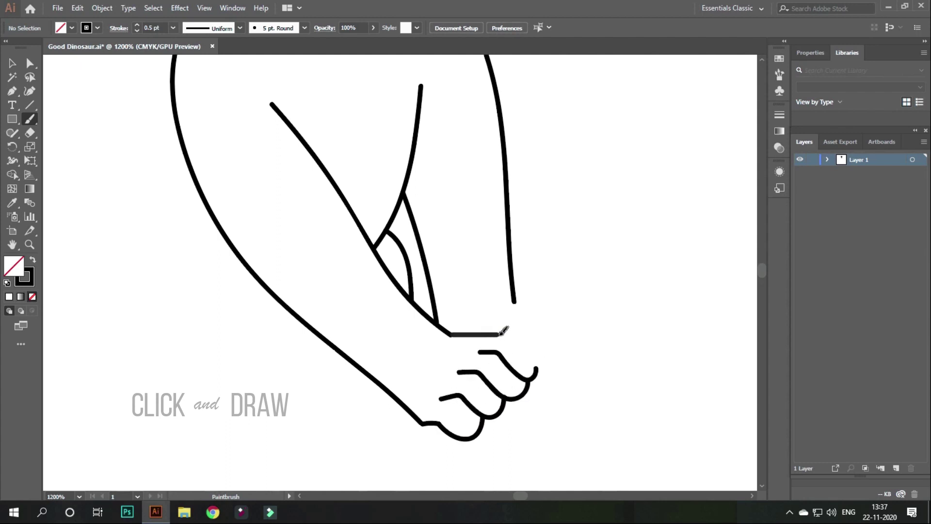
drag(503, 333, 537, 369)
drag(550, 337, 534, 322)
drag(504, 301, 581, 364)
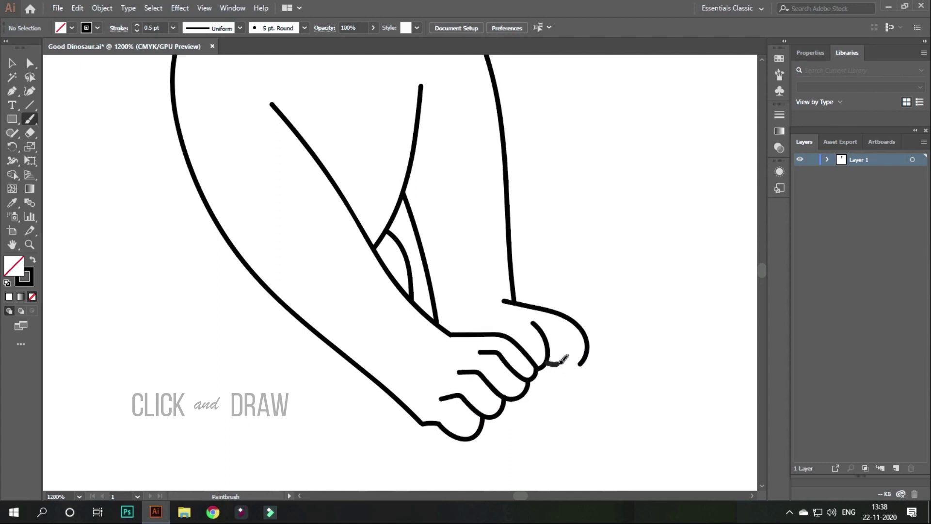
drag(549, 317, 563, 361)
drag(558, 363, 577, 359)
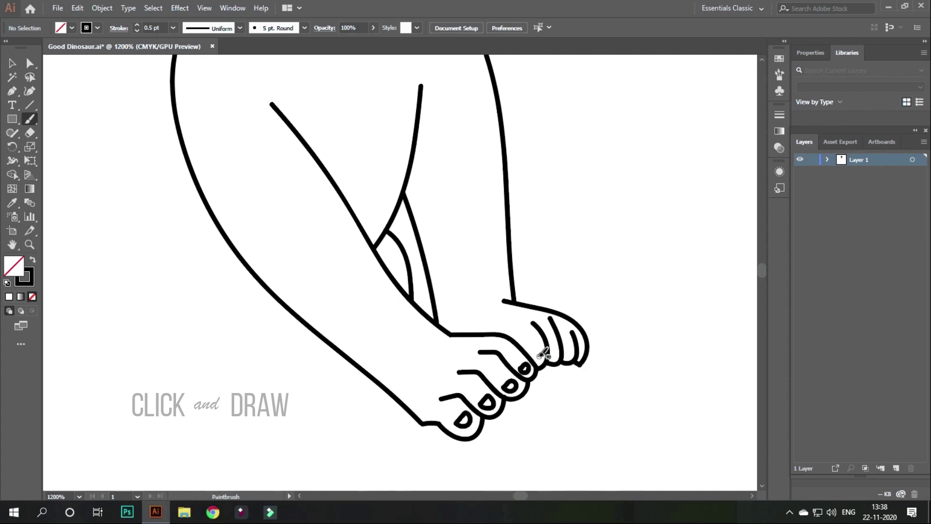
- Draw the second bent leg down to its heel, foot and toes, plus a loincloth leaf spike
key(ctrl+minus)
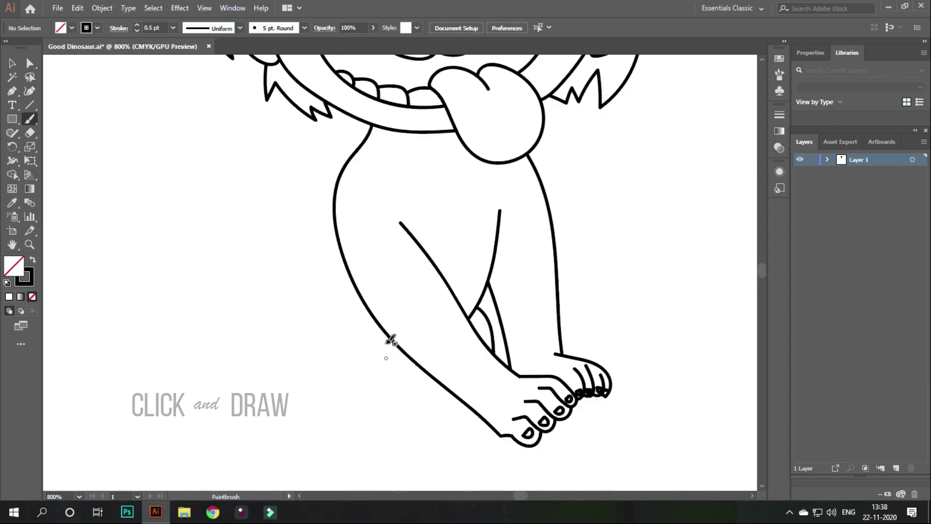
drag(322, 252, 316, 347)
drag(238, 322, 287, 410)
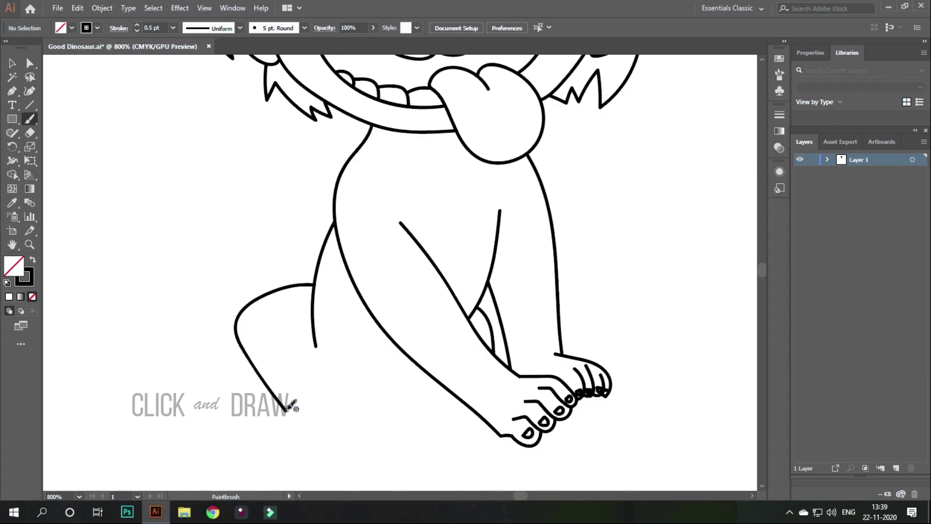
key(ctrl+plus)
mouse_move(235, 171)
mouse_down()
mouse_move(280, 142)
mouse_move(302, 87)
mouse_up()
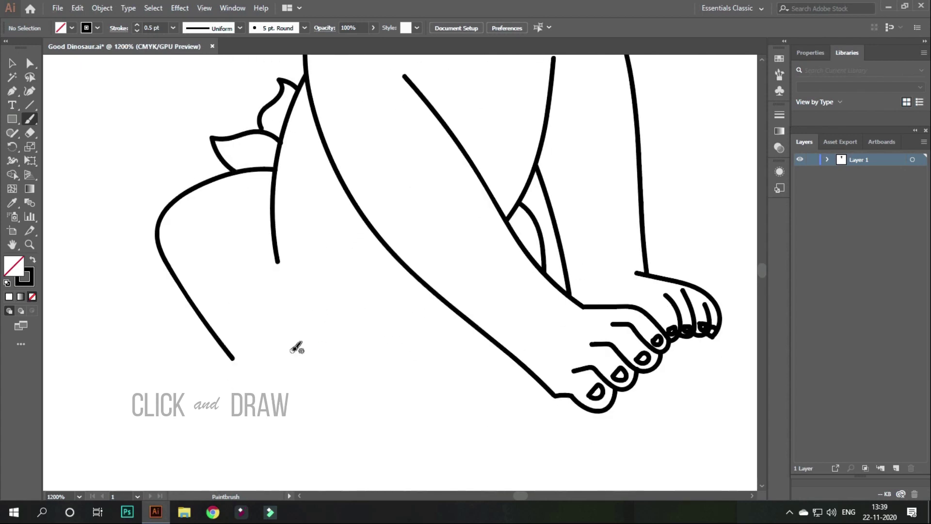
drag(294, 350, 232, 383)
drag(219, 424, 313, 399)
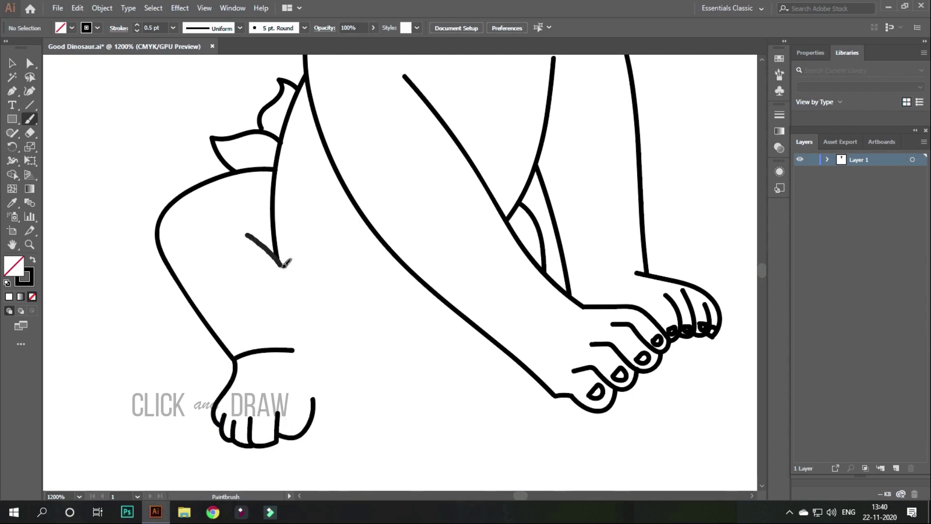
drag(286, 264, 313, 399)
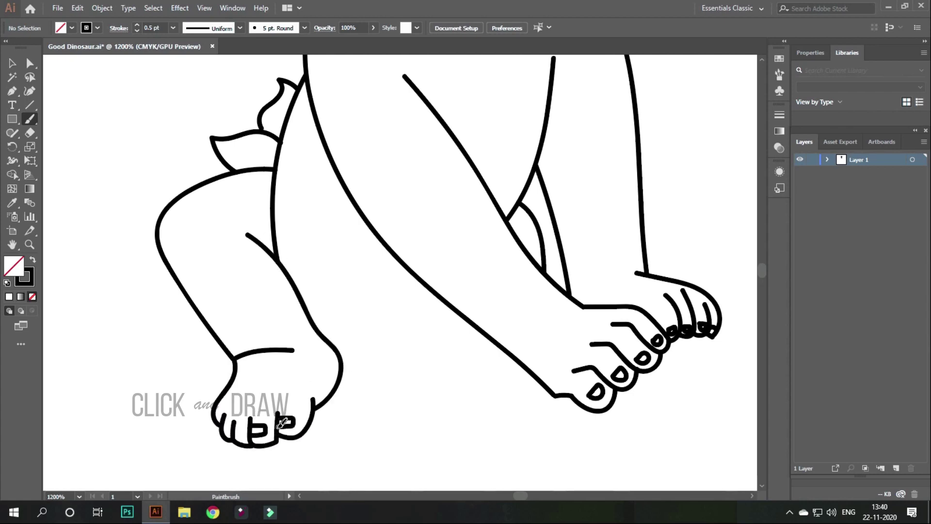
- Add two loincloth band lines, the ankle bands and the loincloth leaves
drag(276, 176, 433, 285)
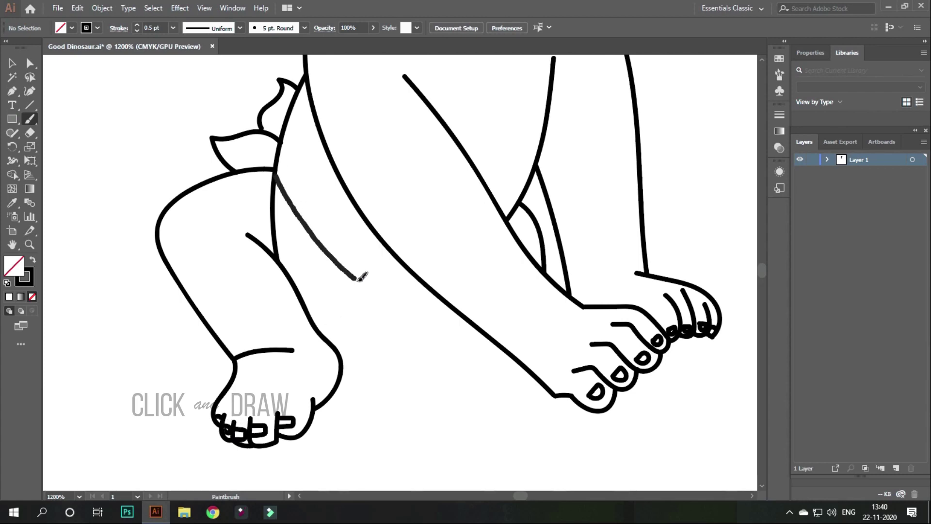
drag(274, 214, 441, 298)
mouse_move(309, 313)
mouse_down()
mouse_move(337, 290)
mouse_move(451, 306)
mouse_up()
drag(334, 344, 364, 325)
mouse_move(303, 221)
mouse_down()
mouse_move(356, 269)
mouse_move(470, 307)
mouse_up()
key(ctrl+minus)
key(ctrl+minus)
key(ctrl+minus)
key(ctrl+minus)
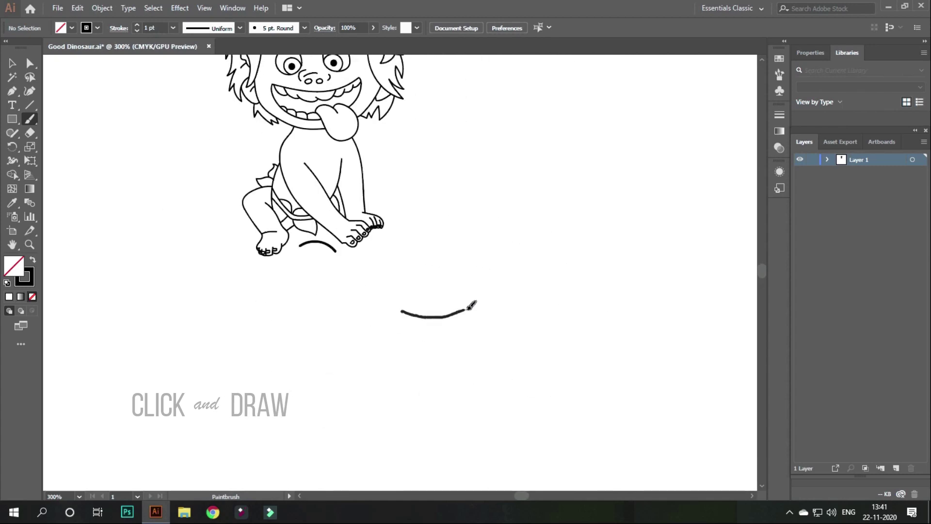
- Draw the dinosaur's head and jaw curves and its first eye with eyelid
drag(614, 327, 625, 417)
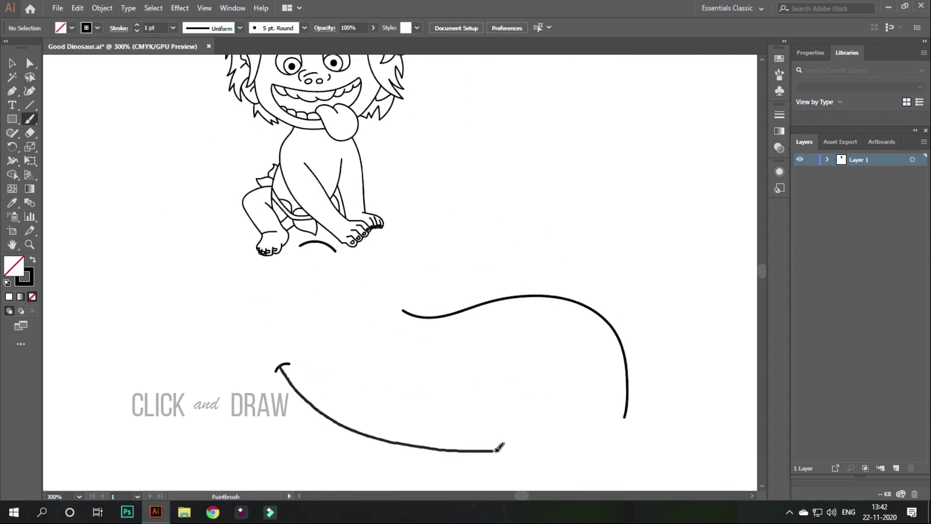
drag(296, 381, 628, 389)
key(ctrl+plus)
key(ctrl+plus)
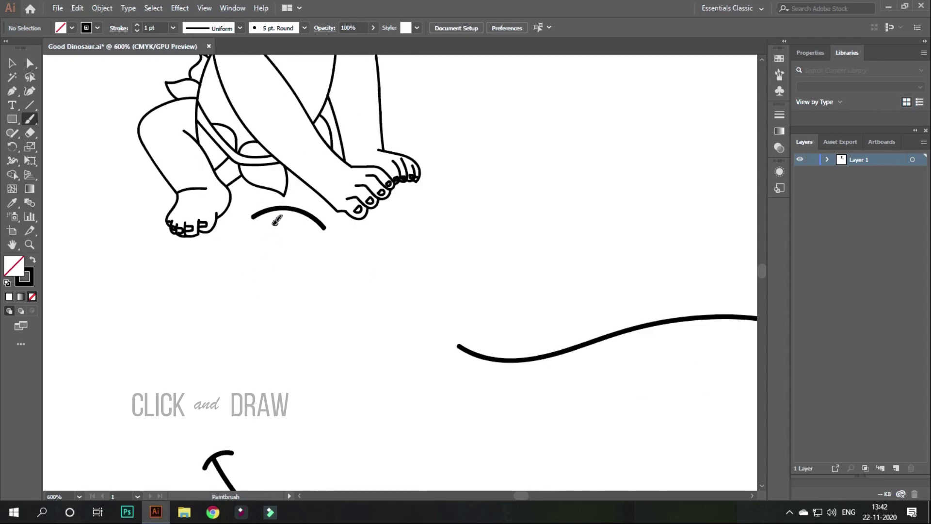
drag(276, 221, 359, 281)
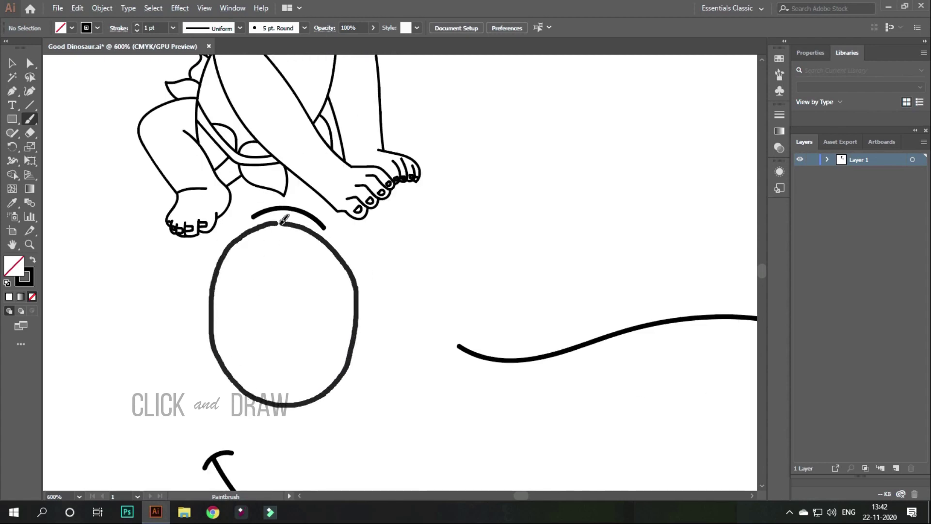
mouse_move(229, 245)
mouse_down()
mouse_move(340, 257)
mouse_move(277, 224)
mouse_up()
mouse_move(350, 374)
mouse_down()
mouse_move(360, 303)
mouse_move(342, 398)
mouse_up()
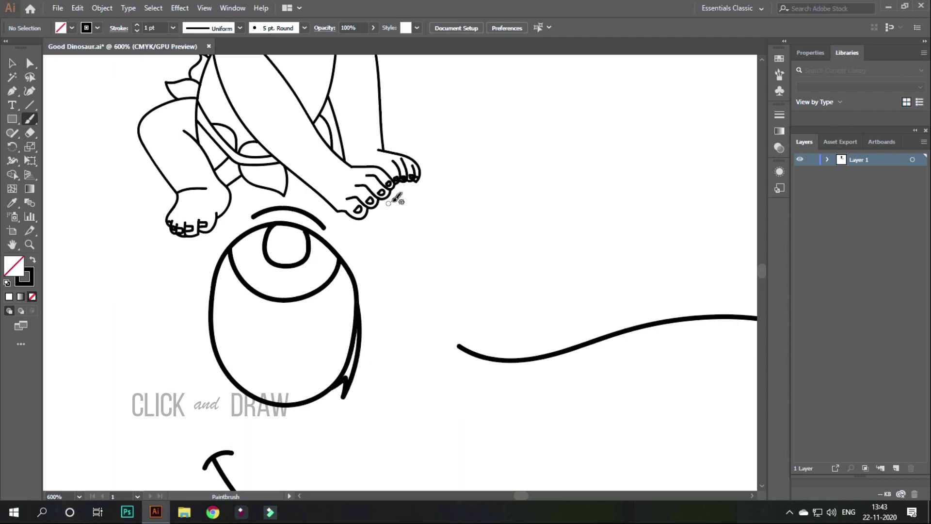
- Outline the second eye with its iris and the C-shaped nostril
drag(382, 205, 451, 371)
drag(381, 199, 439, 363)
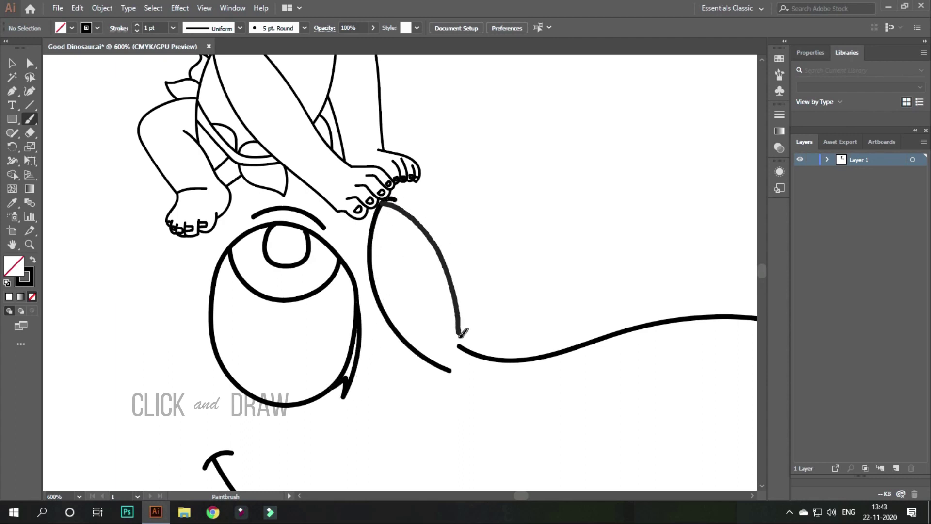
drag(375, 238, 388, 204)
drag(431, 253, 432, 244)
drag(677, 407, 684, 459)
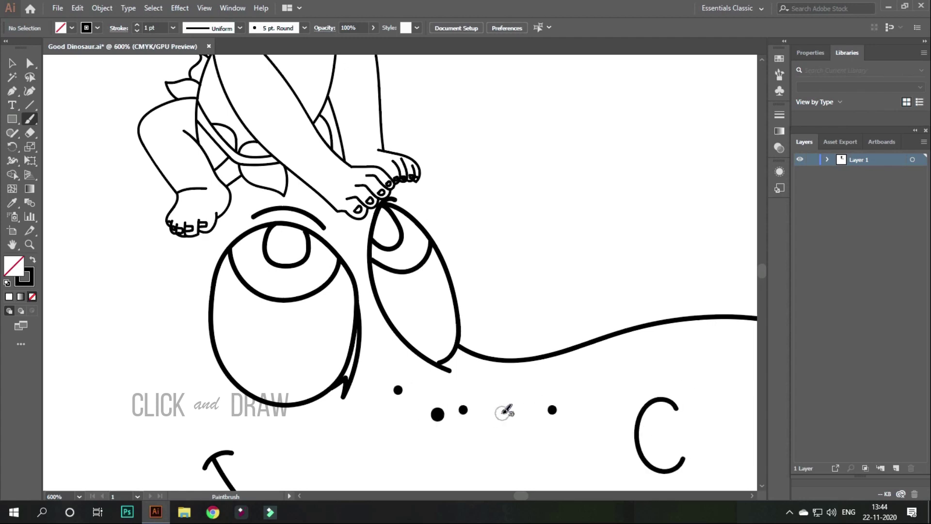
- Dot five freckles across the dinosaur's face
click(549, 389)
click(600, 365)
click(652, 359)
click(700, 366)
click(733, 349)
key(ctrl+minus)
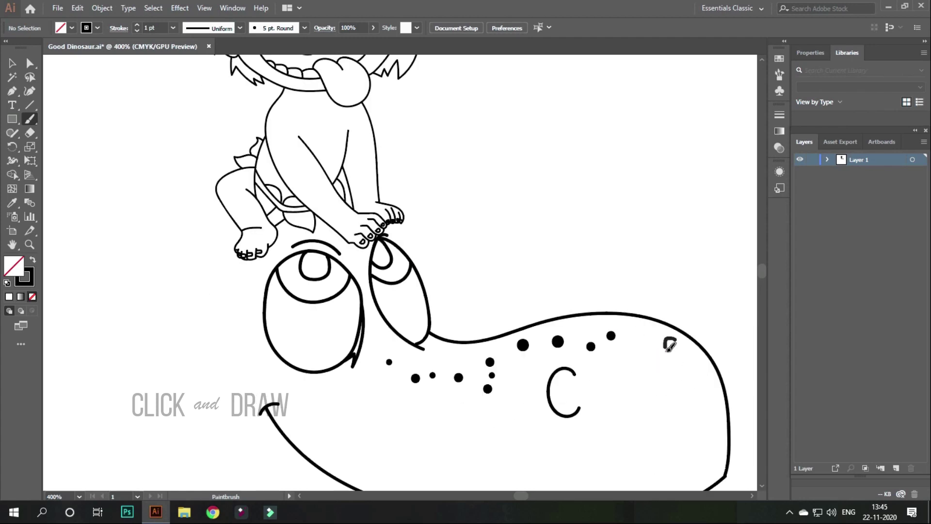
- Draw the snout tip, the line under the jaw and both long neck lines
drag(669, 344, 693, 339)
key(ctrl+minus)
scroll(349, 349, down, 1)
drag(350, 351, 604, 350)
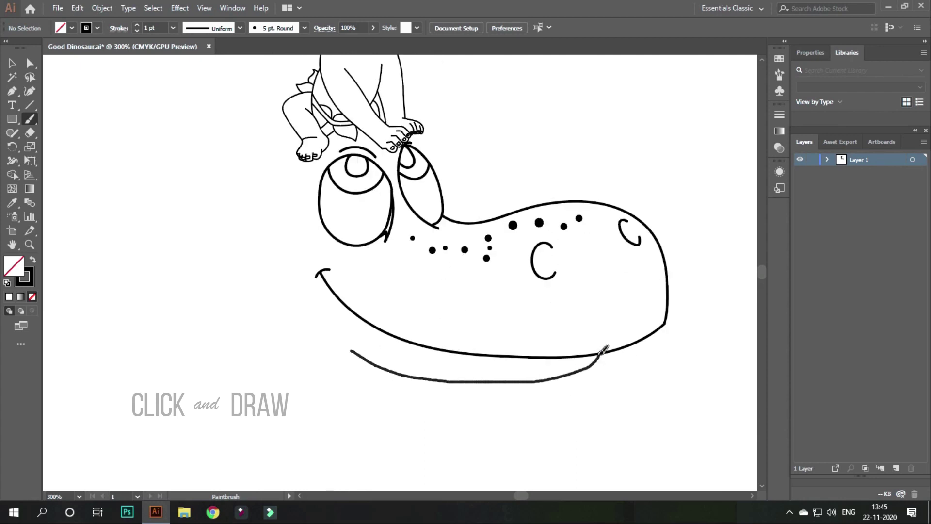
scroll(604, 349, down, 5)
drag(460, 70, 344, 485)
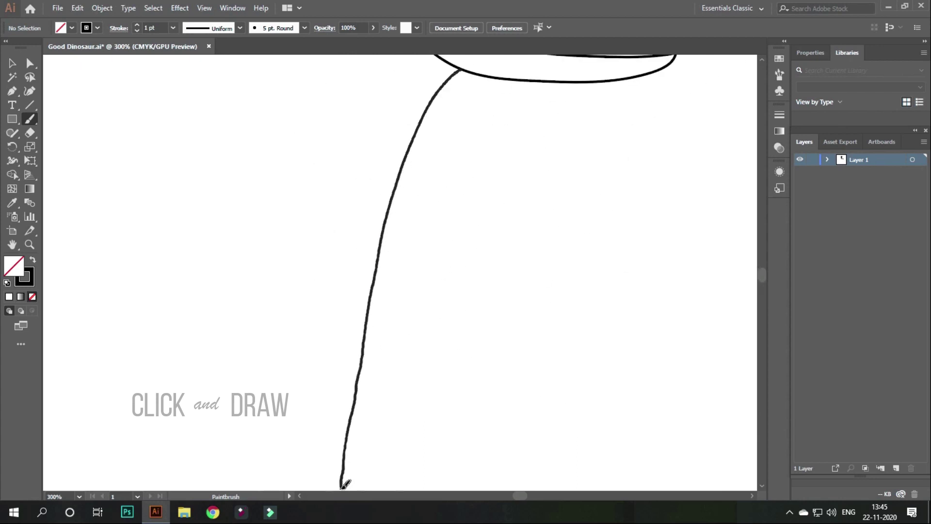
key(ctrl+minus)
drag(458, 56, 333, 468)
scroll(388, 388, down, 1)
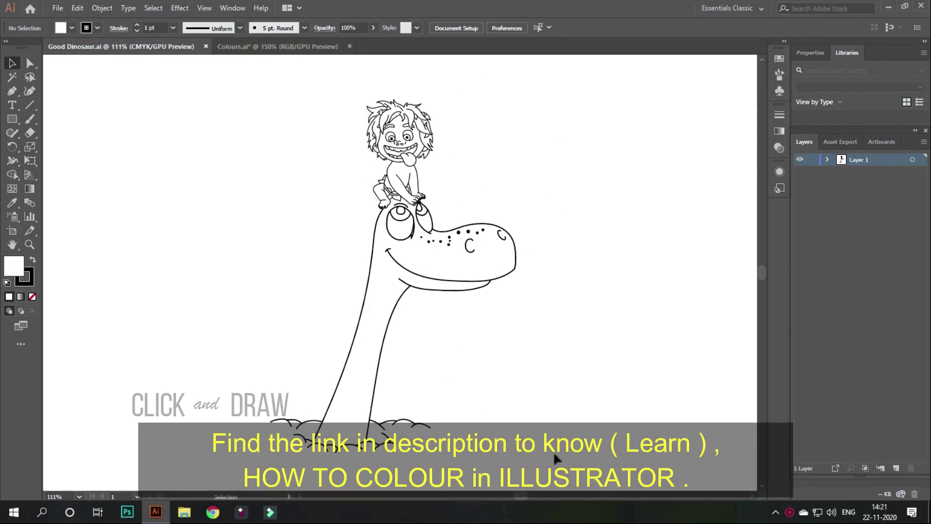
- Group the whole drawing, swap fill and stroke, and show the Pathfinder panel
drag(556, 457, 229, 87)
click(102, 8)
click(141, 114)
click(233, 7)
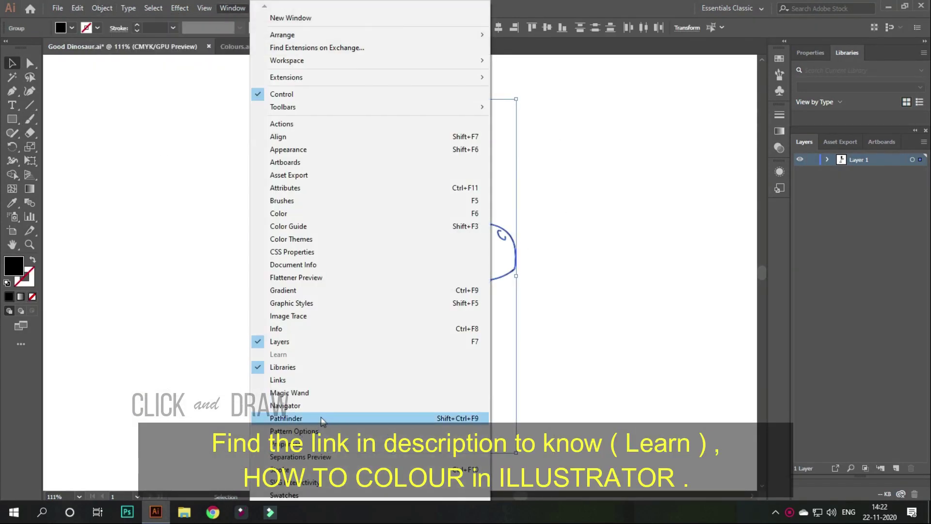
click(321, 418)
- Draw a lime green rectangle covering the artwork and send it to the back
key(m)
drag(178, 87, 572, 468)
click(73, 29)
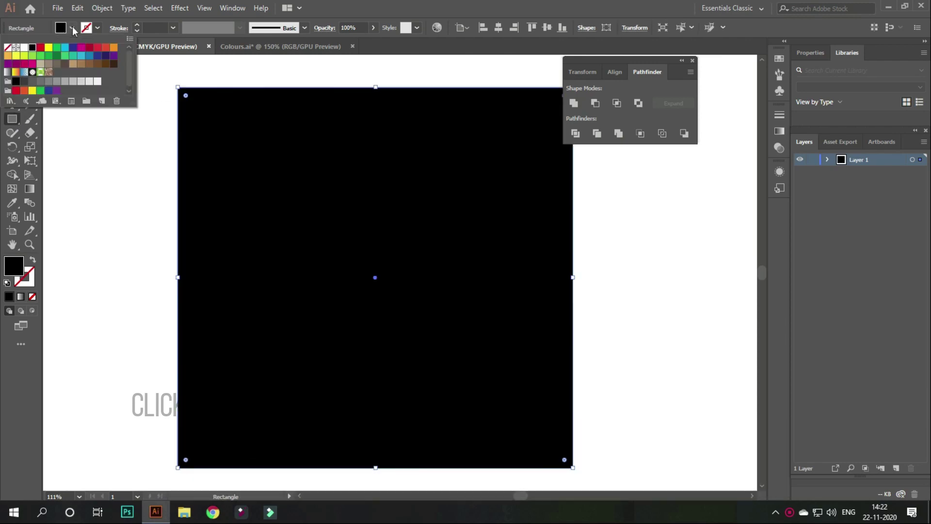
click(32, 56)
right_click(408, 200)
click(548, 435)
- Divide all the artwork into fillable pieces with Pathfinder and isolate the group
key(v)
key(ctrl+a)
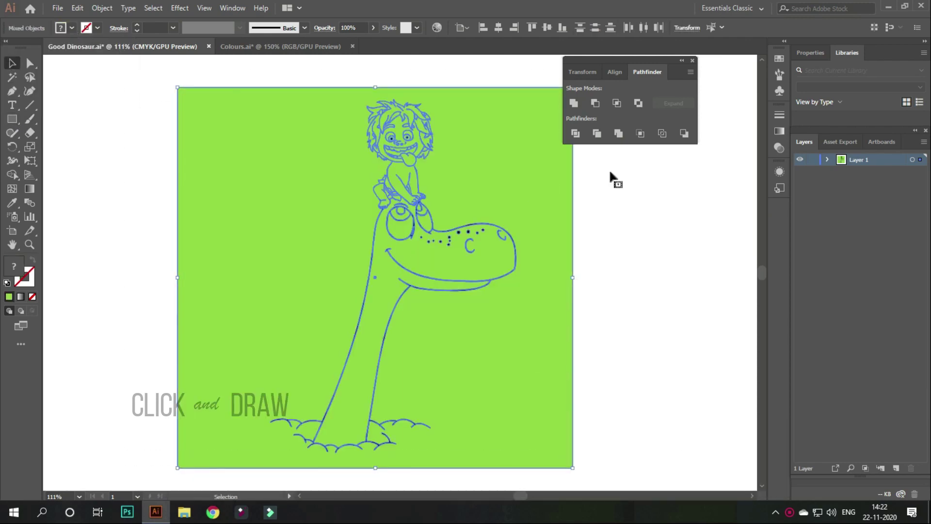
click(615, 179)
double_click(570, 290)
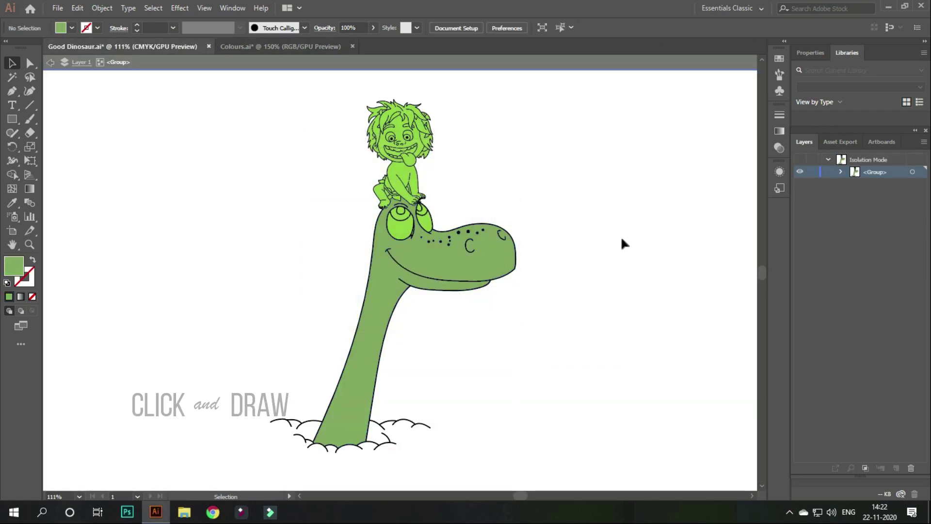
- Apply swatch fills to Arlo's eye pieces and Spot's skin
click(72, 28)
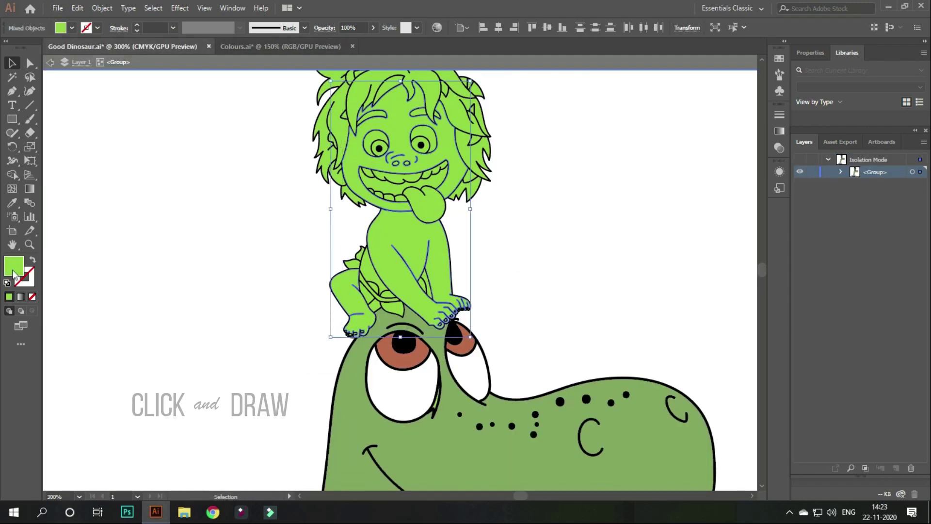
click(429, 284)
click(572, 267)
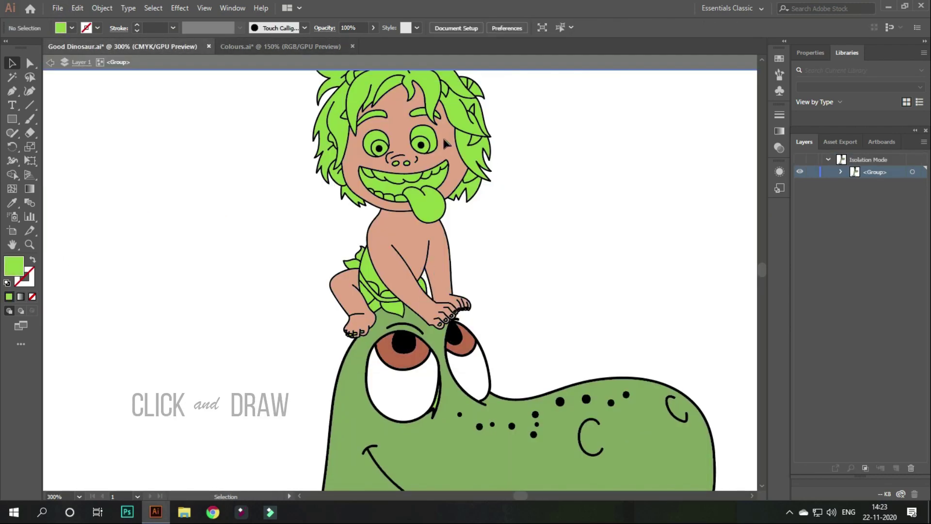
scroll(388, 176, up, 3)
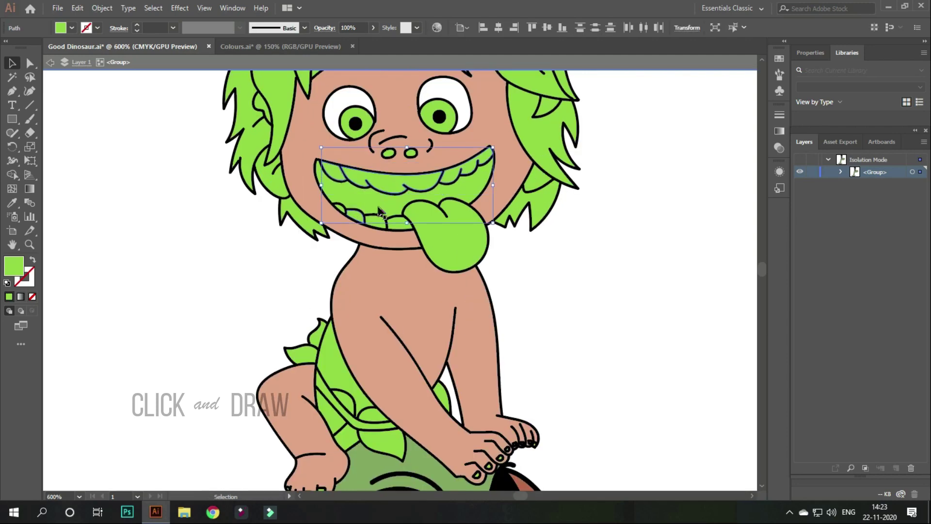
scroll(353, 245, up, 4)
scroll(538, 313, down, 5)
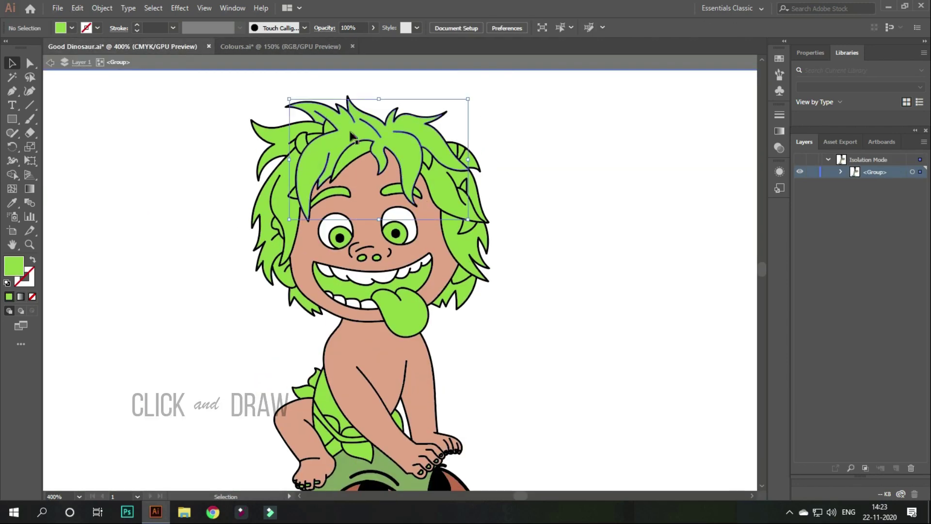
- Shift-select Spot's four hair pieces for the dark brown fill
shift+click(272, 160)
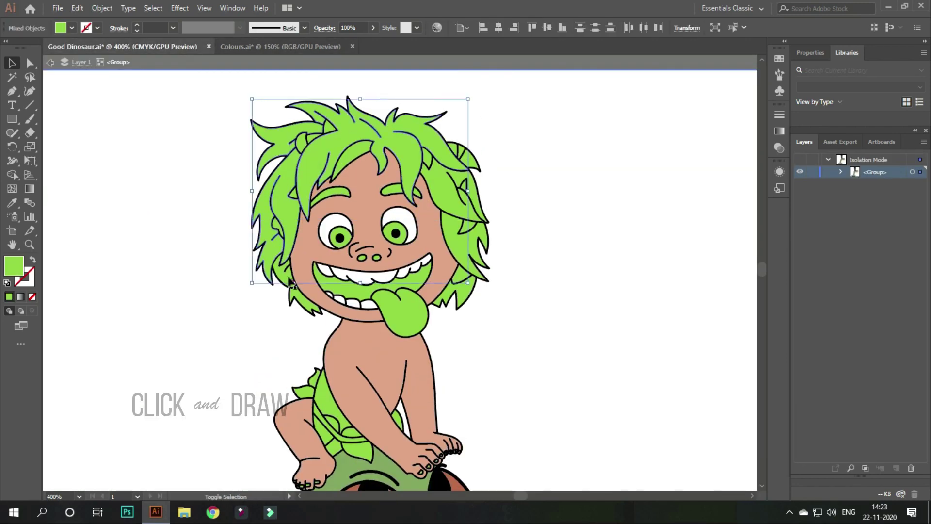
shift+click(301, 296)
shift+click(466, 262)
shift+click(463, 169)
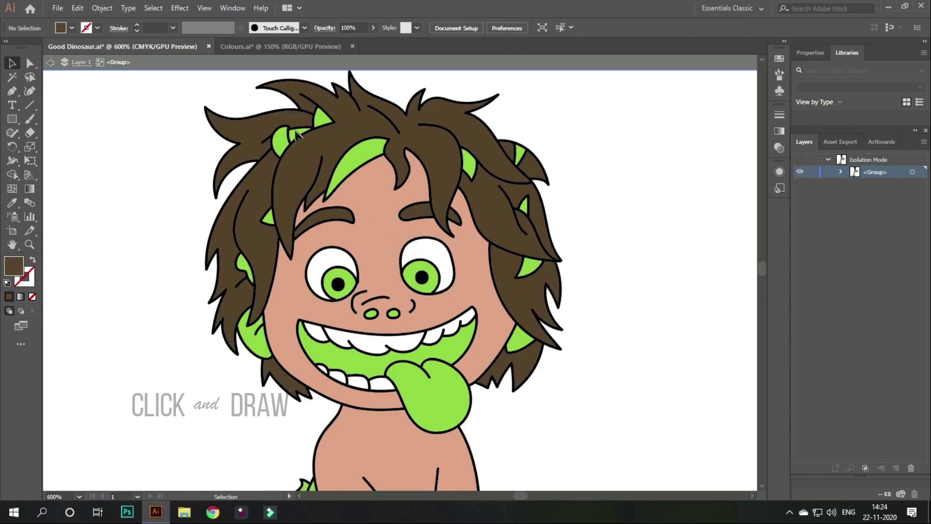
- Recolour the leftover green hair highlight to brown hex 59432B
click(297, 134)
key(ctrl+minus)
scroll(340, 242, down, 2)
double_click(13, 266)
text(59432B)
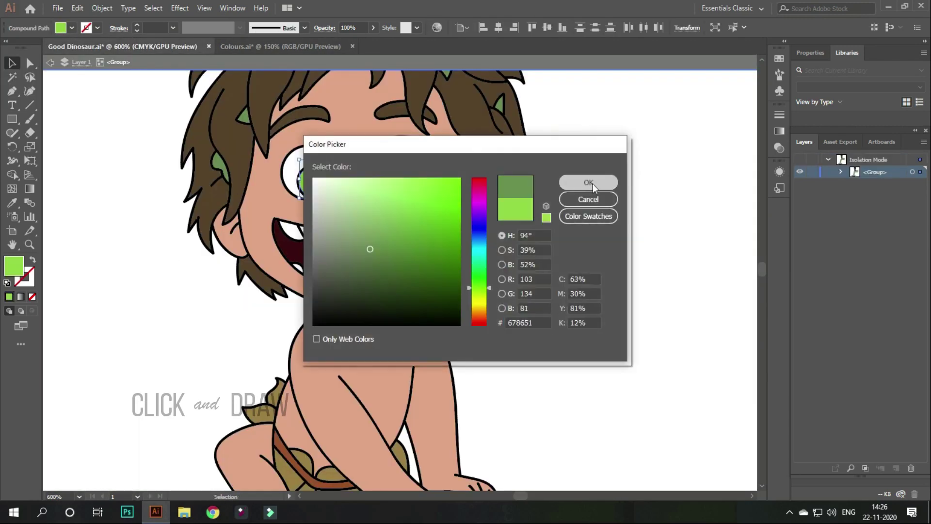
- Switch back to the Good Dinosaur.ai document to view the coloured cartoon
click(589, 183)
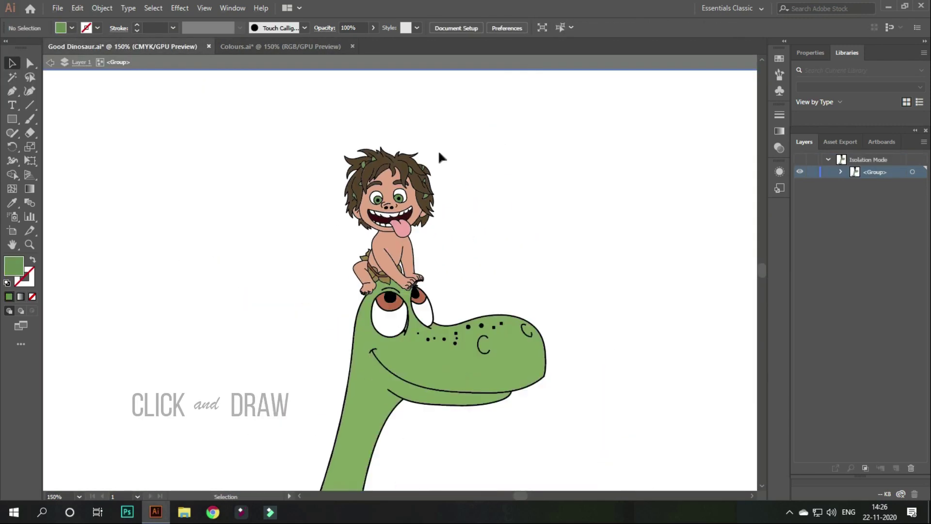